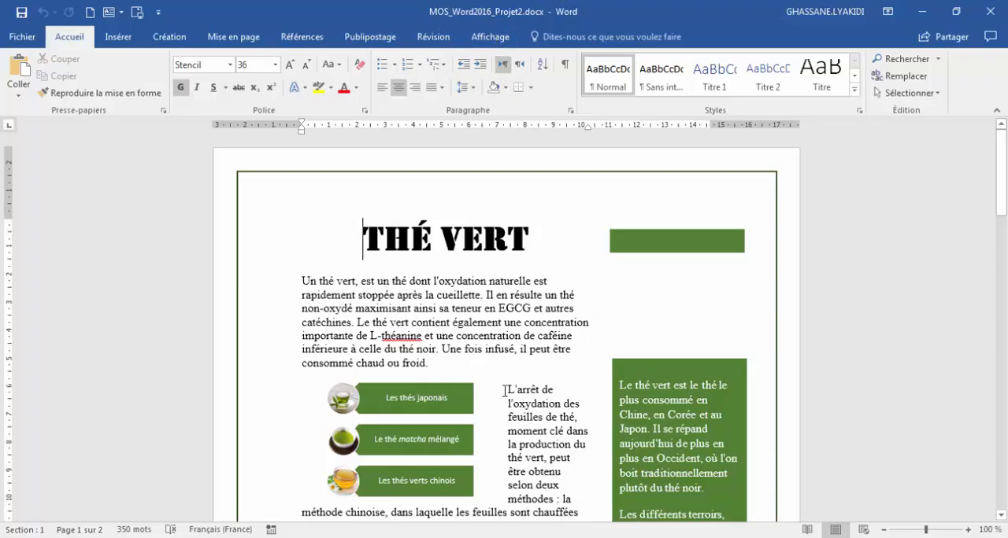
# Split the document window into two panes at the Projet 2 task page.
pyautogui.click(496, 330)
pyautogui.scroll(-15, 492, 327)
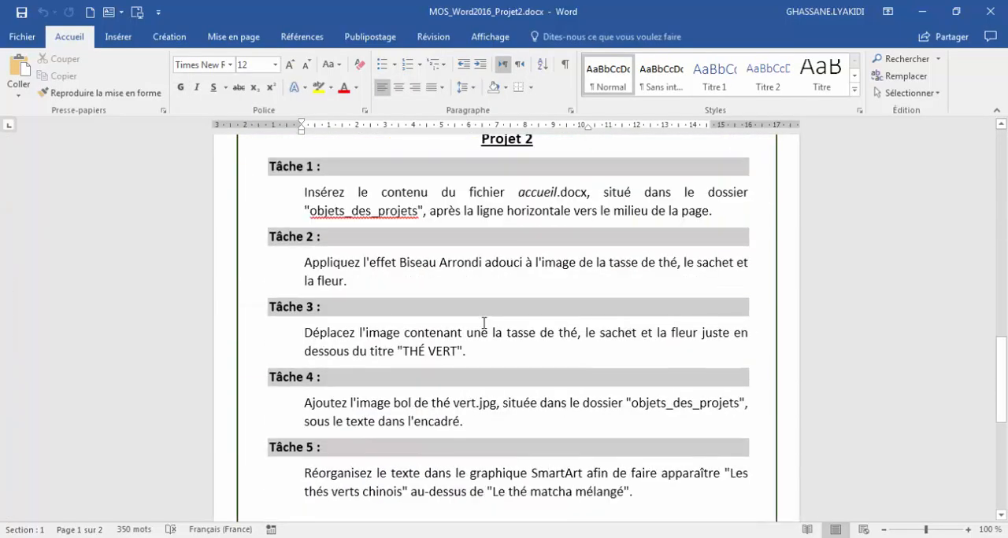
pyautogui.scroll(1, 481, 322)
pyautogui.scroll(-1, 482, 323)
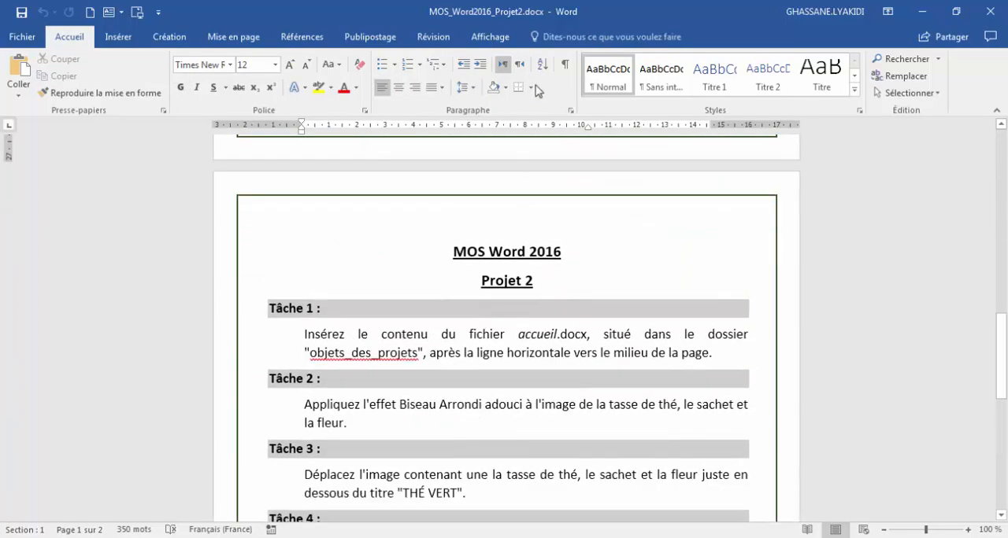
pyautogui.click(490, 36)
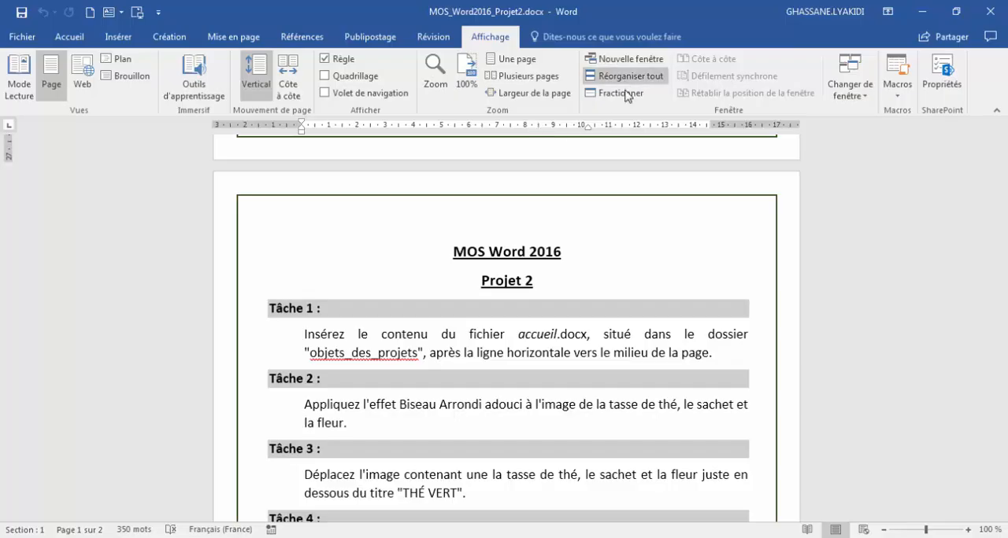
pyautogui.click(560, 333)
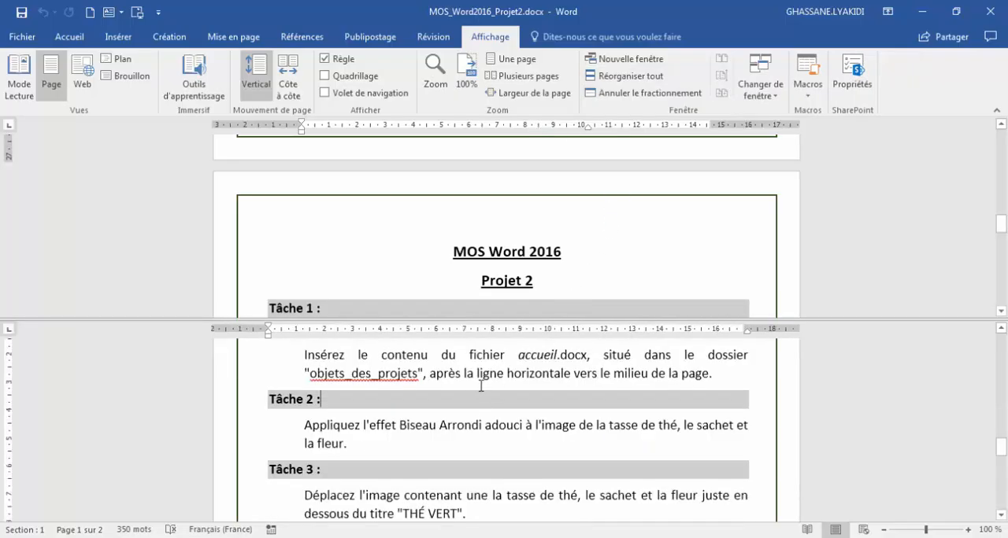
# Enlarge the upper pane, showing the first page's teacup image there and Tâche 1 in the lower pane.
pyautogui.scroll(1, 478, 386)
pyautogui.scroll(-15, 436, 255)
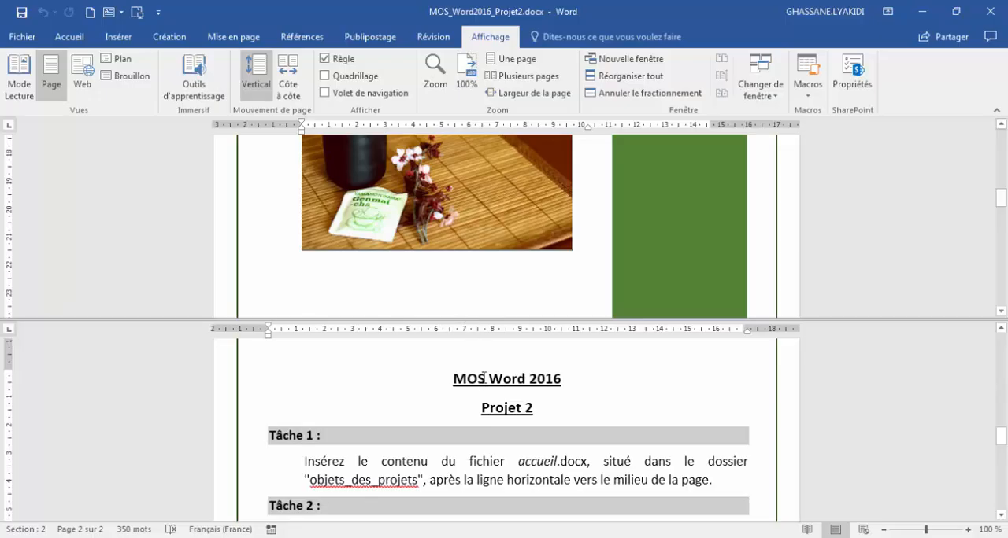
pyautogui.moveTo(488, 318); pyautogui.dragTo(494, 390)
pyautogui.scroll(-1, 445, 478)
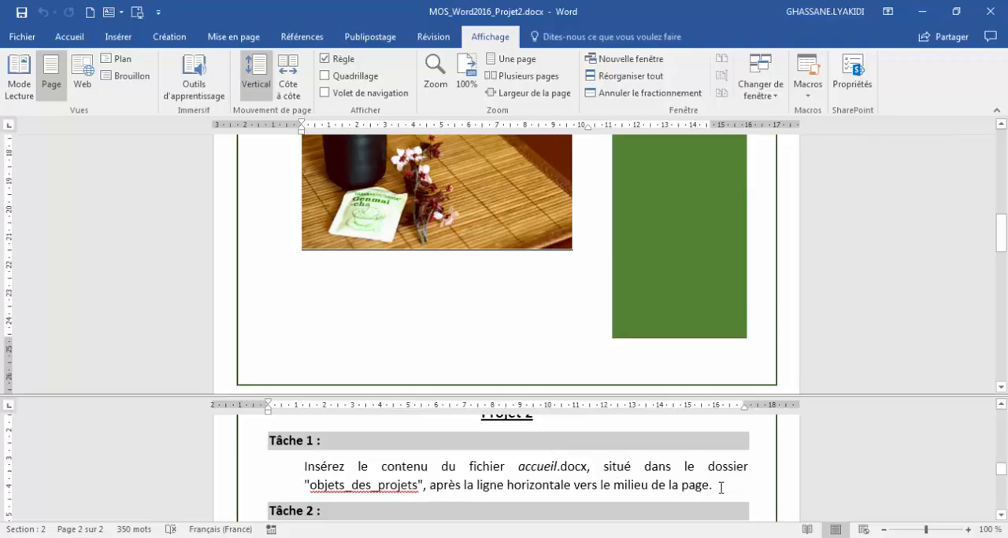
# Insert the text of accueil.docx from the objets_des_projets folder just below the horizontal line on the first page.
pyautogui.scroll(4, 534, 323)
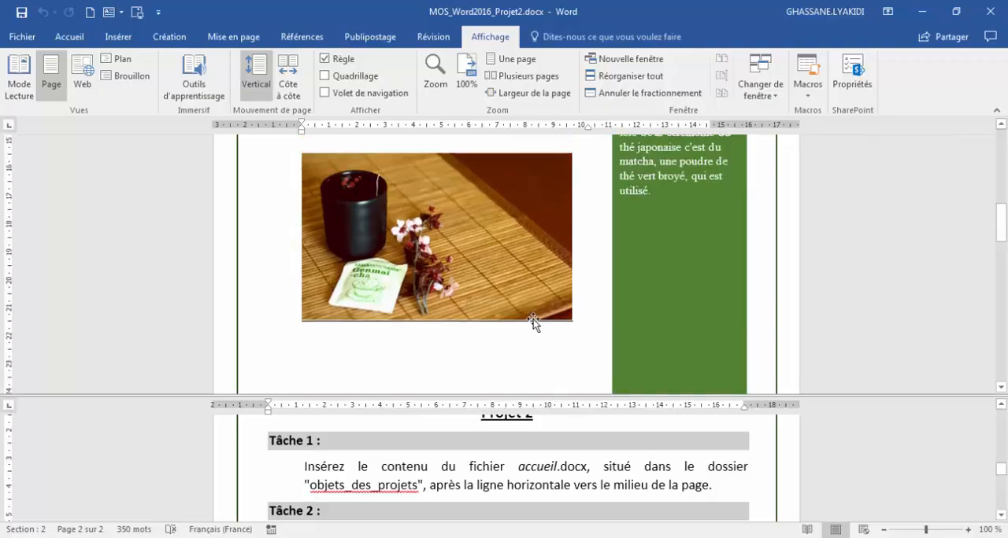
pyautogui.click(299, 236)
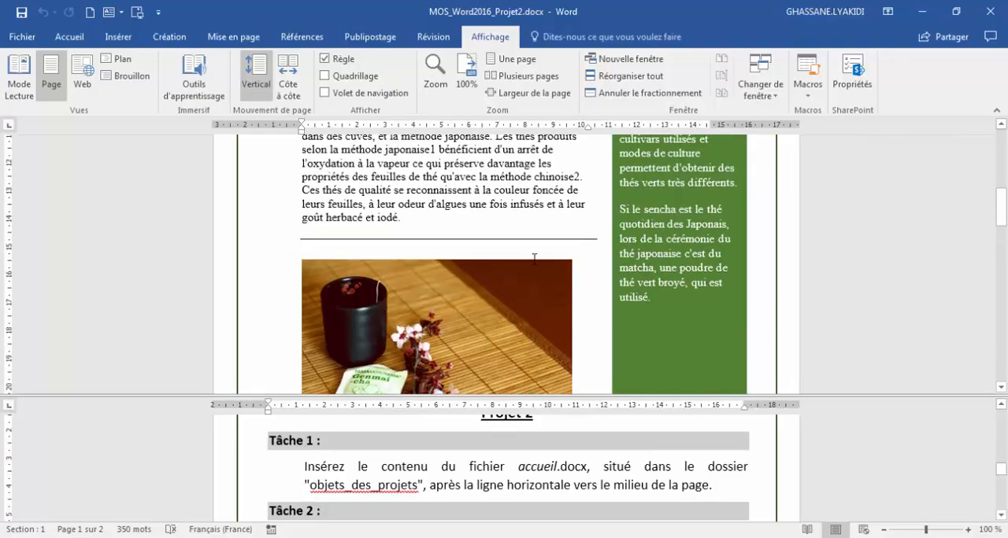
pyautogui.click(306, 249)
pyautogui.click(120, 43)
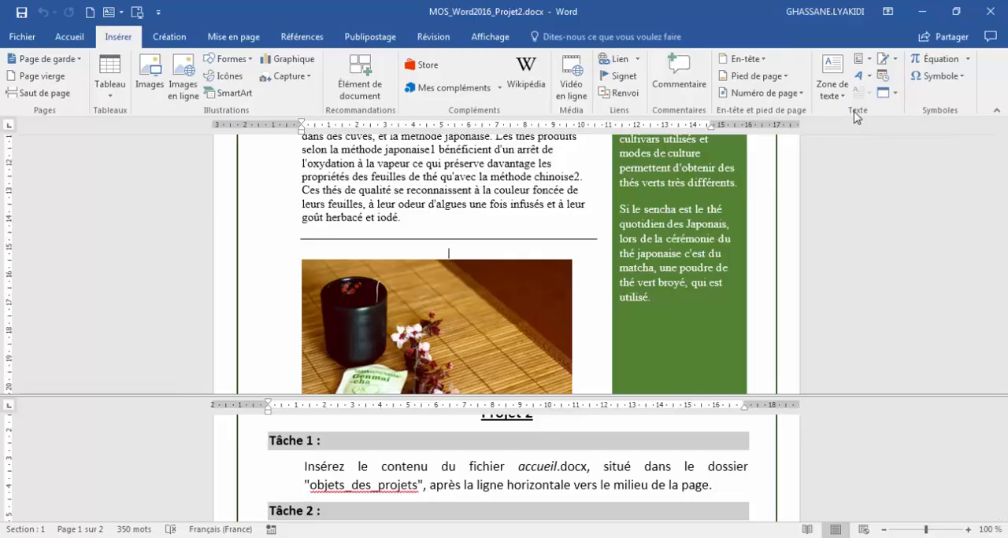
pyautogui.click(894, 94)
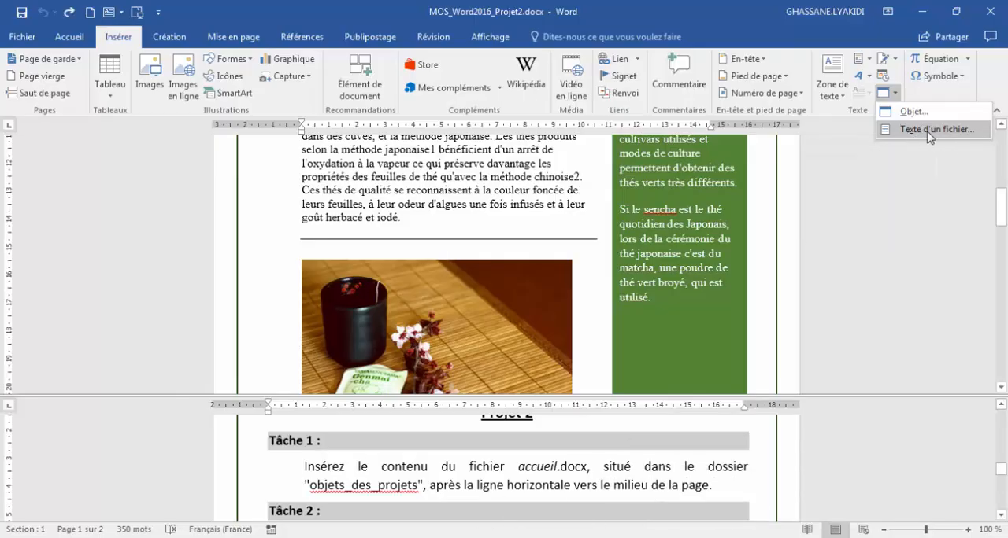
pyautogui.click(932, 132)
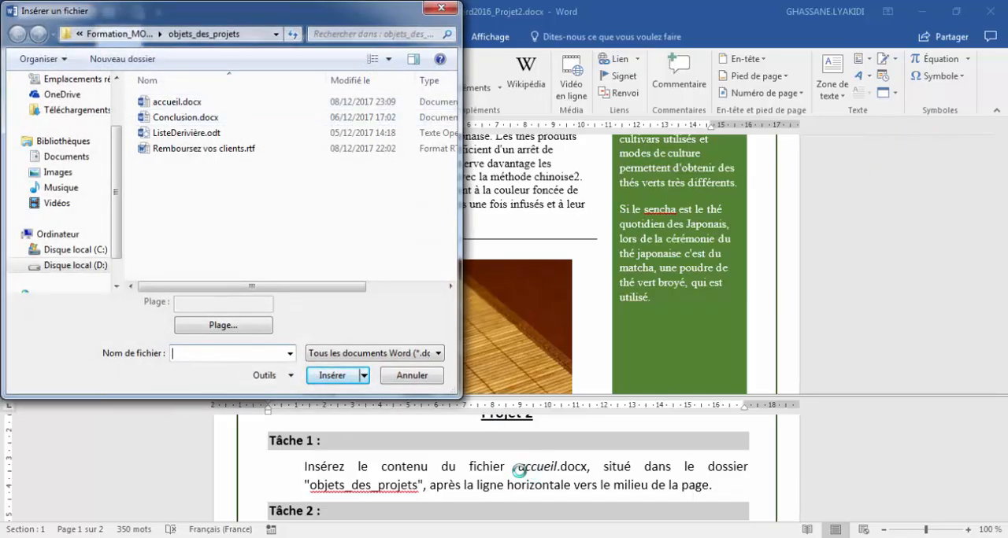
pyautogui.click(178, 103)
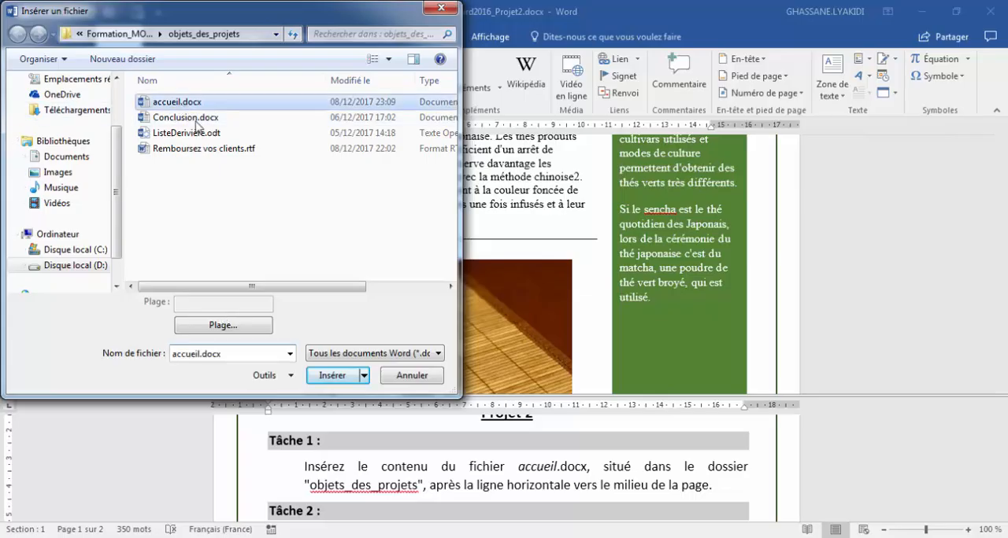
pyautogui.click(331, 376)
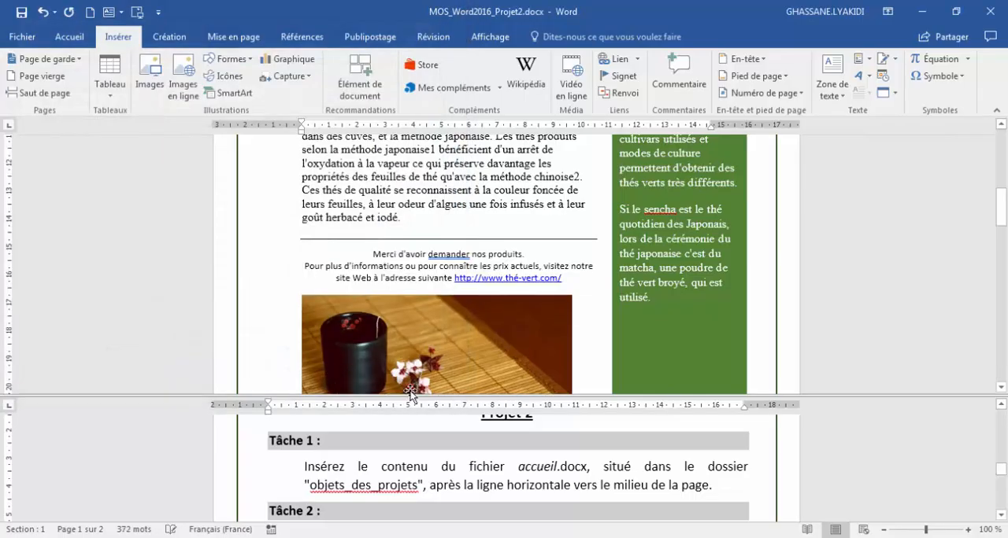
# Apply the Arrondi adouci bevel effect to the image of the teacup, tea bag and flower.
pyautogui.scroll(-1, 560, 475)
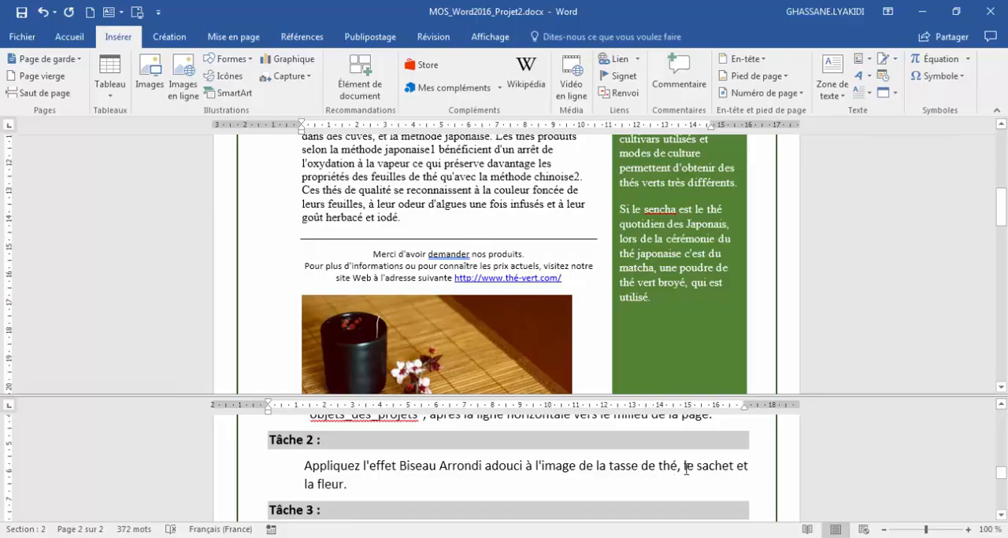
pyautogui.scroll(-1, 431, 234)
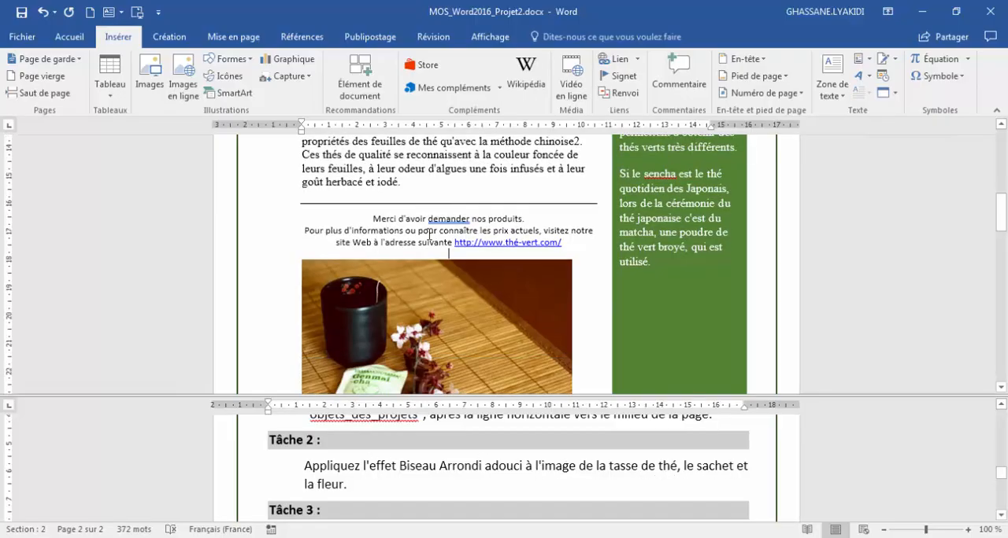
pyautogui.scroll(-2, 429, 233)
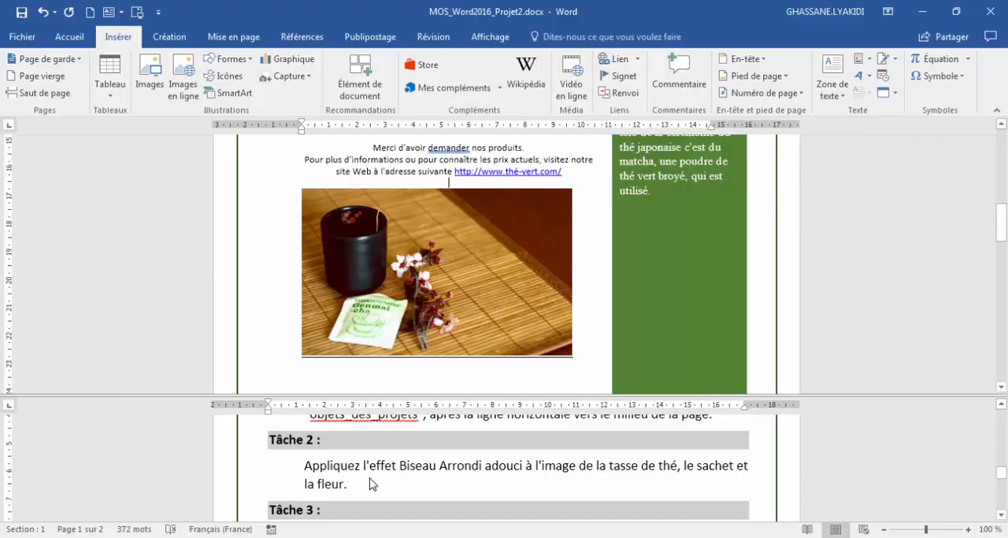
pyautogui.click(459, 260)
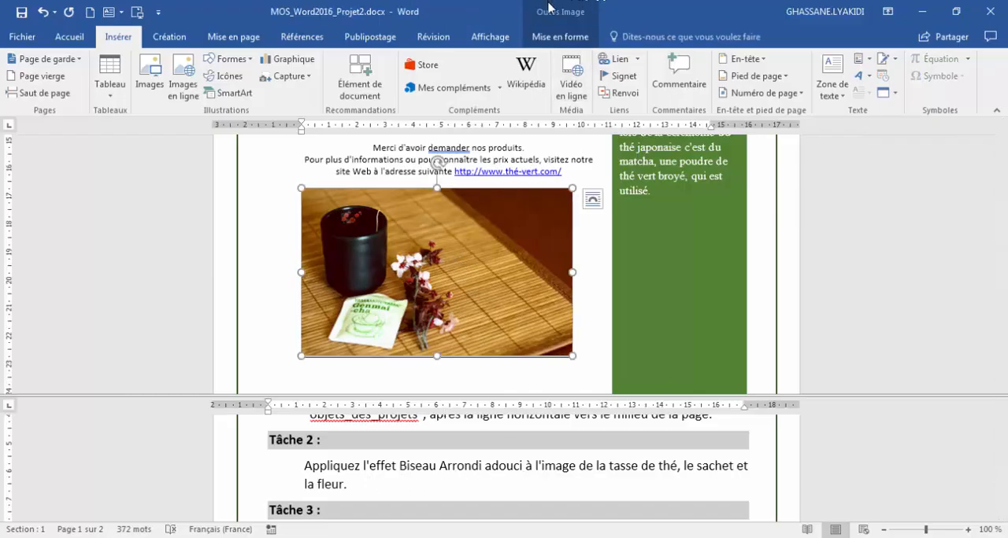
pyautogui.click(568, 39)
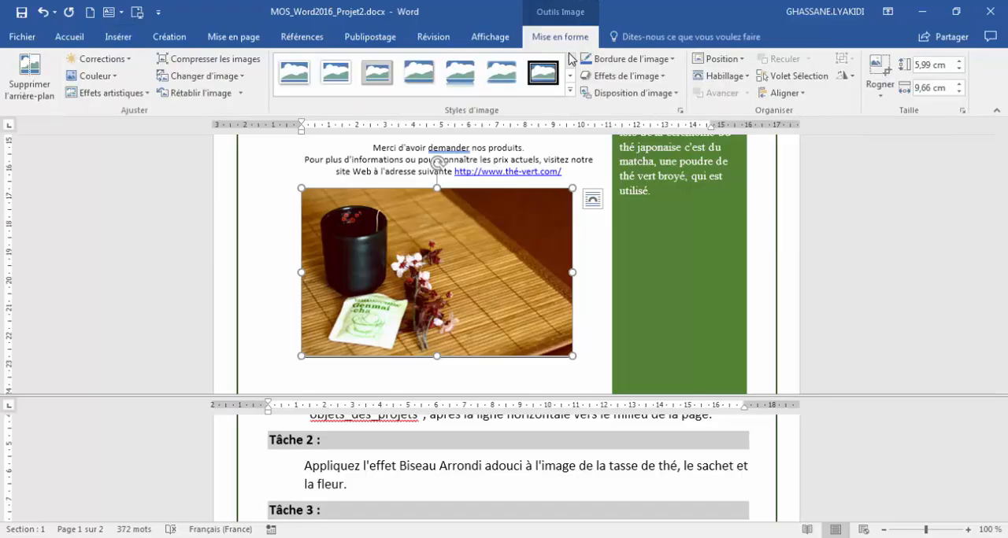
pyautogui.click(627, 75)
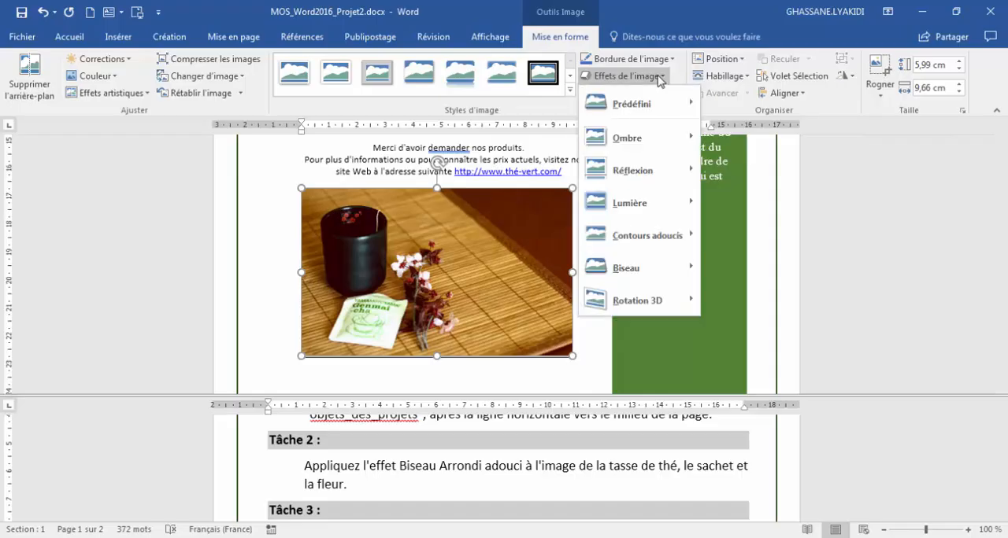
pyautogui.moveTo(643, 282)
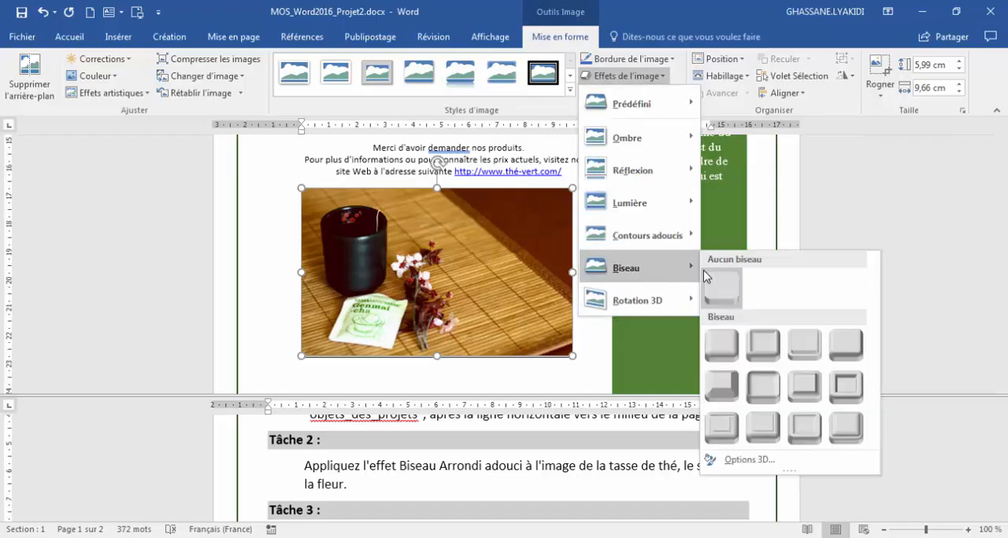
pyautogui.click(763, 387)
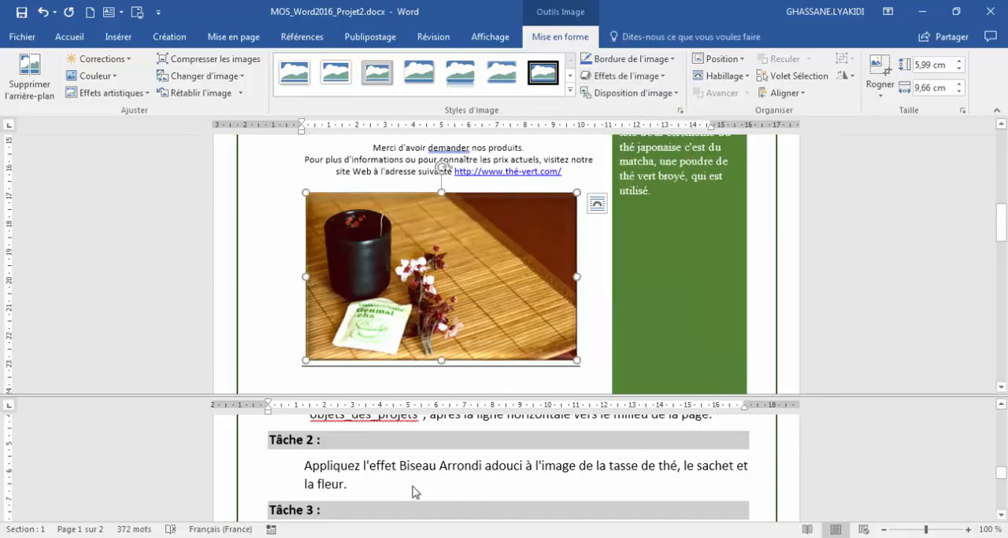
pyautogui.click(369, 486)
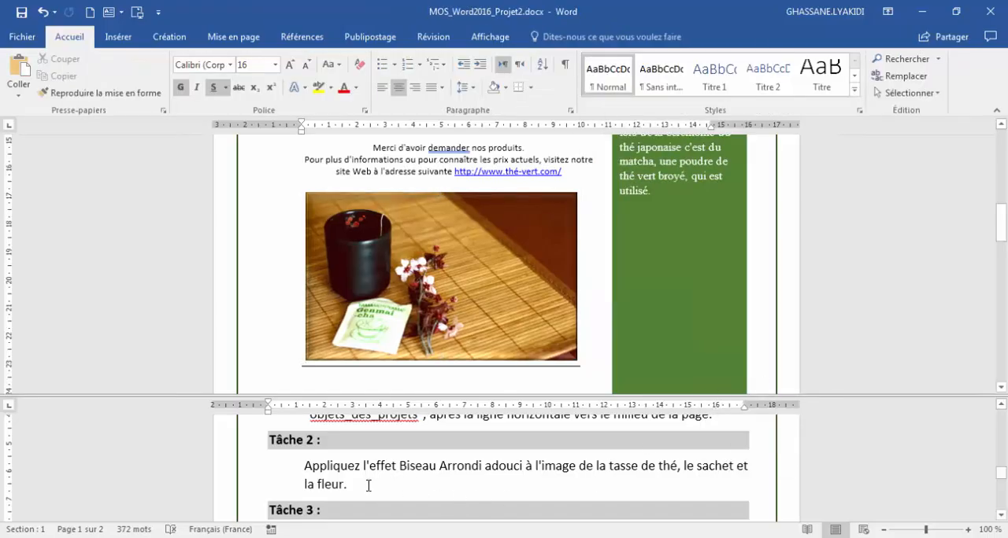
# Try moving the teacup image below the "THÉ VERT" title by pasting it as a picture, and undo both the paste and the cut.
pyautogui.scroll(-2, 369, 482)
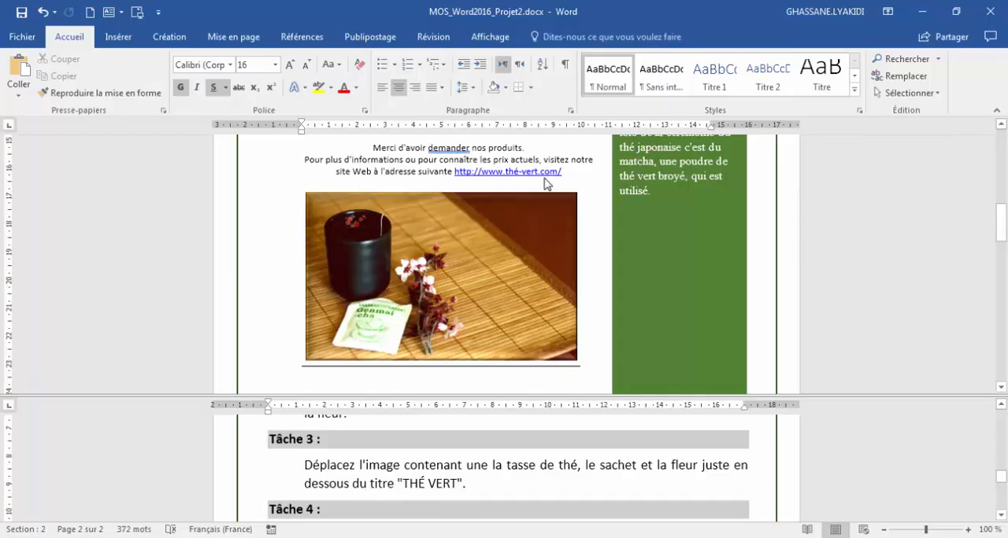
pyautogui.click(446, 246)
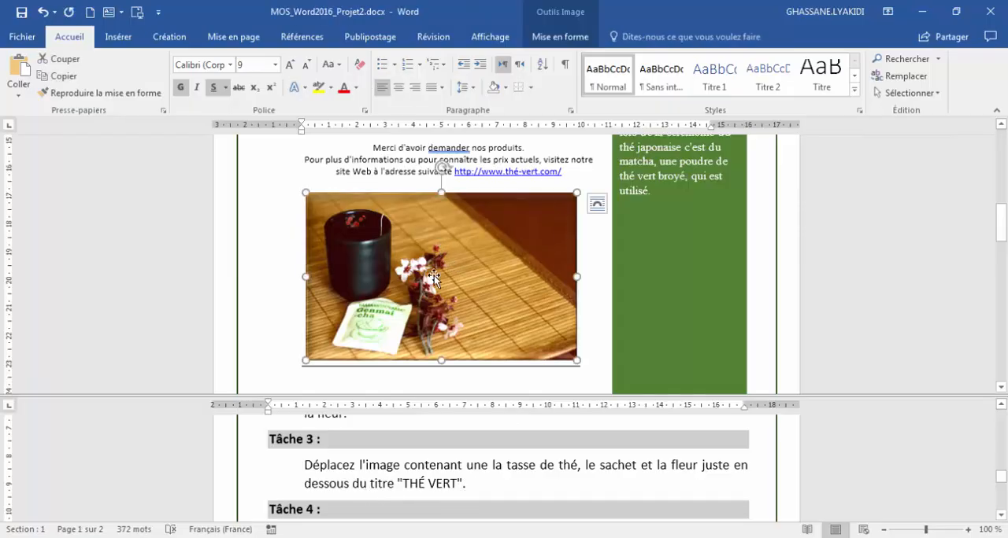
pyautogui.rightClick(427, 274)
pyautogui.click(494, 249)
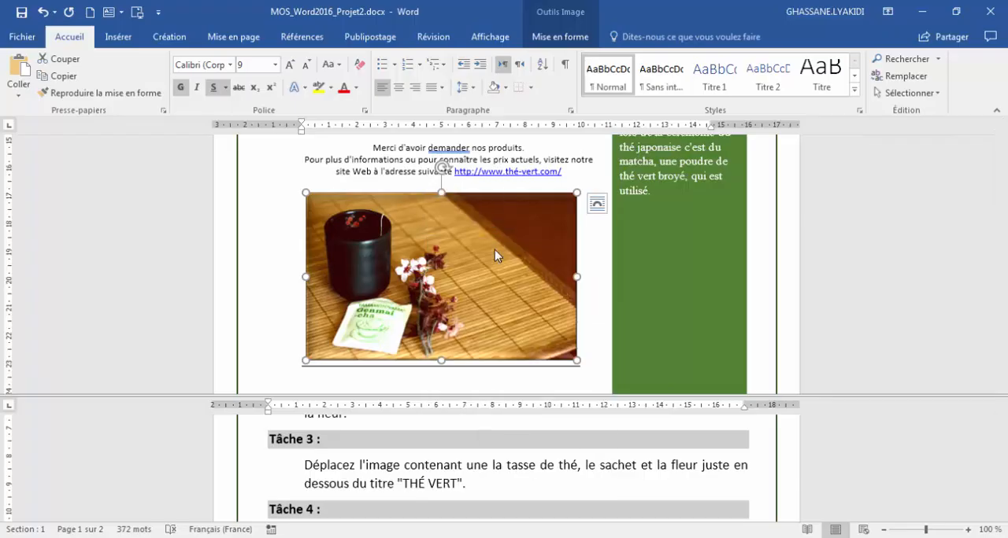
pyautogui.scroll(10, 503, 279)
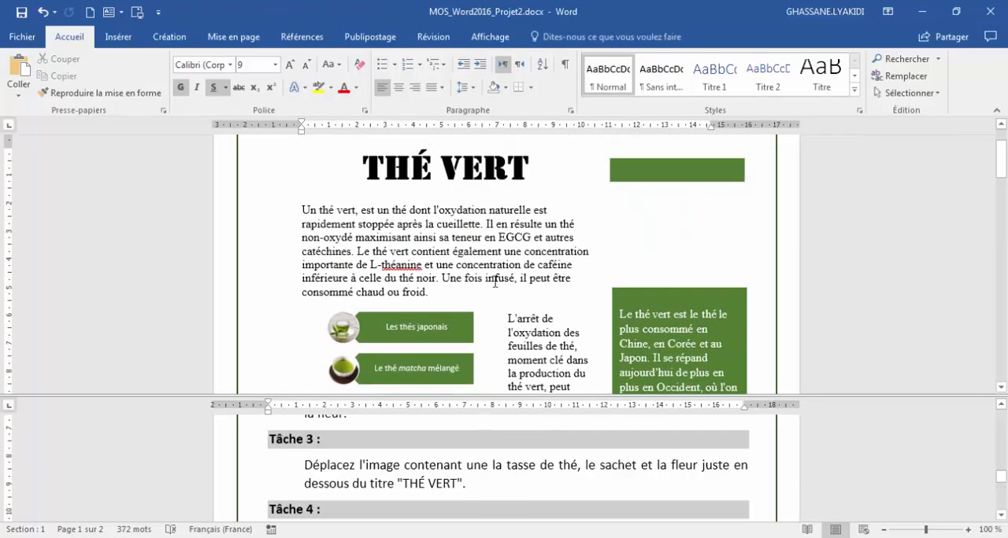
pyautogui.click(446, 196)
pyautogui.rightClick(445, 196)
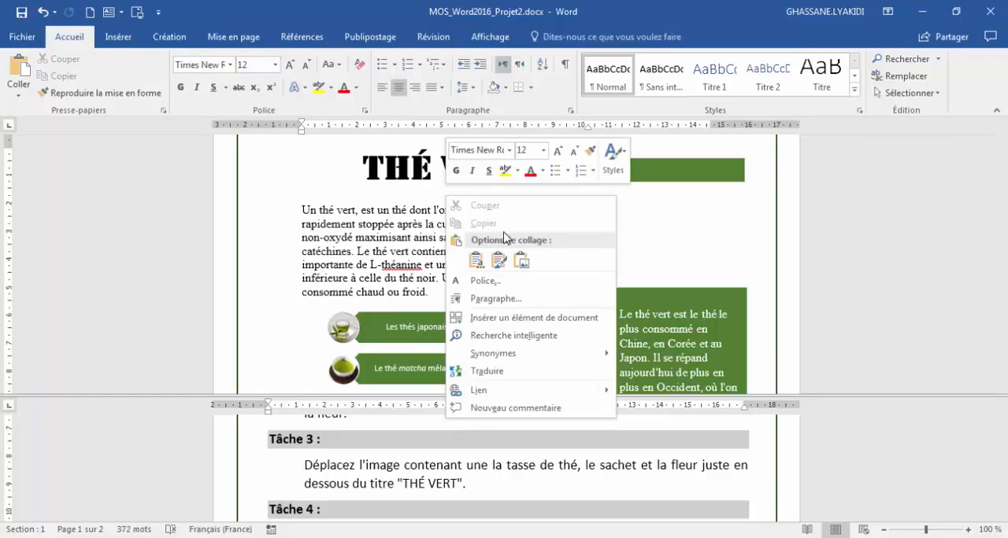
pyautogui.click(521, 261)
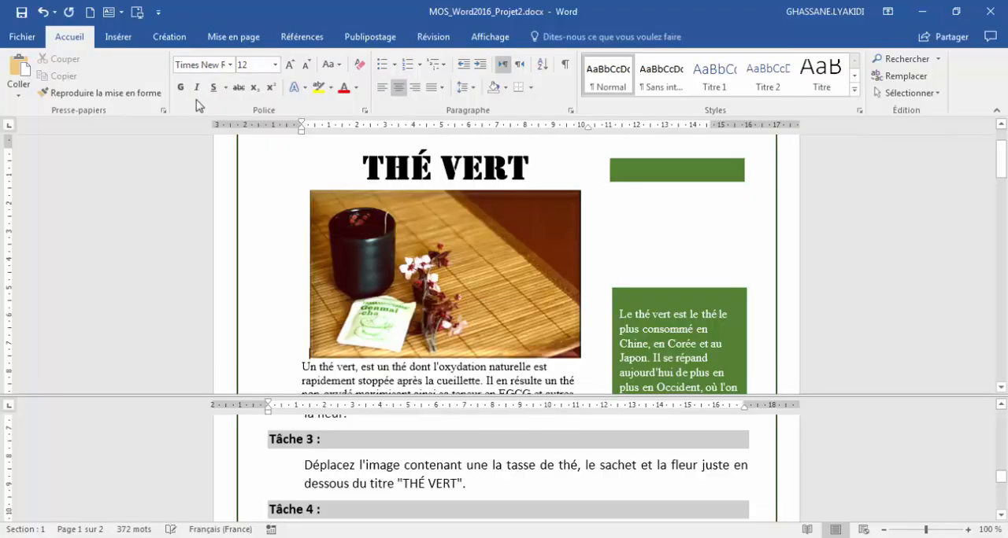
pyautogui.click(42, 12)
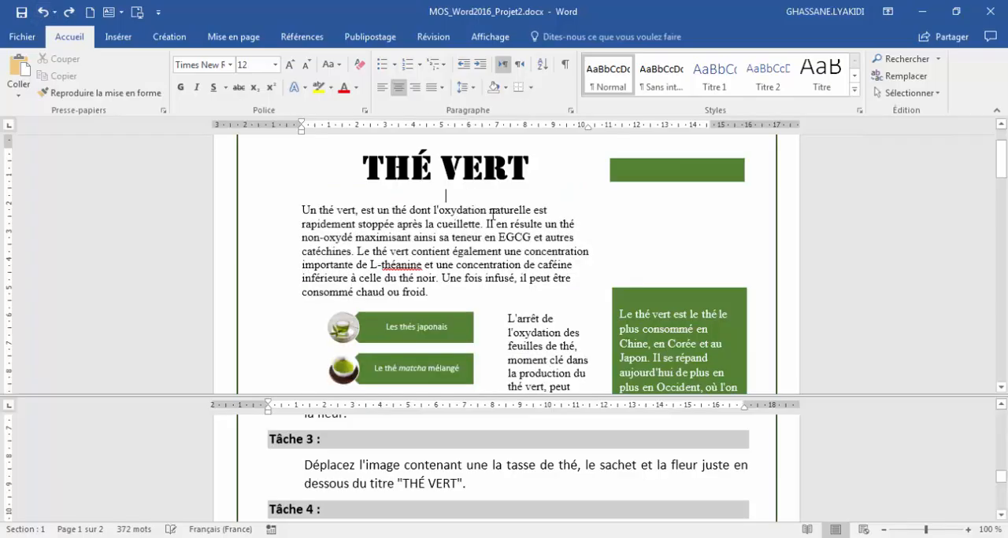
pyautogui.click(42, 12)
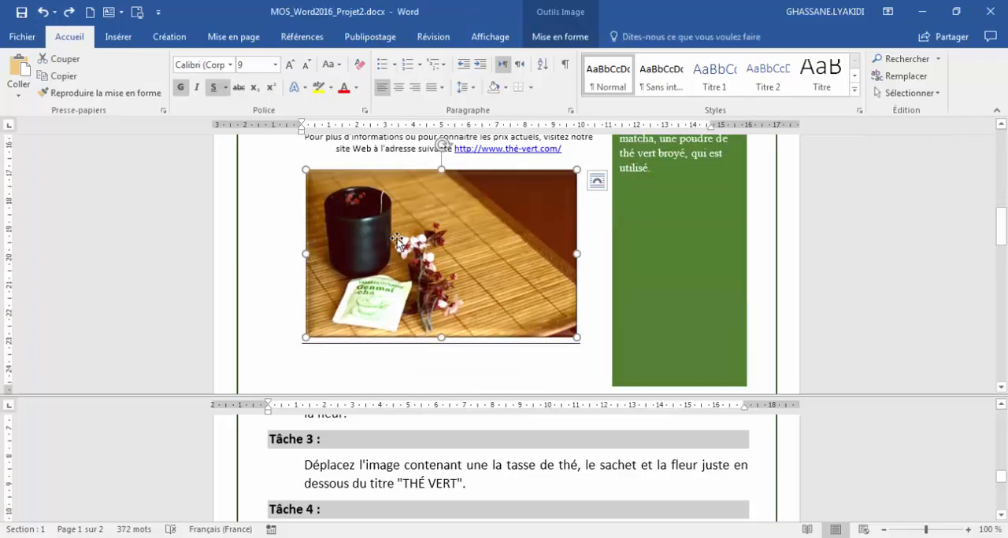
# Move the teacup image to the empty line directly below the "THÉ VERT" title, using a regular cut and paste.
pyautogui.hotkey('ctrl', 'x')
pyautogui.scroll(10, 408, 260)
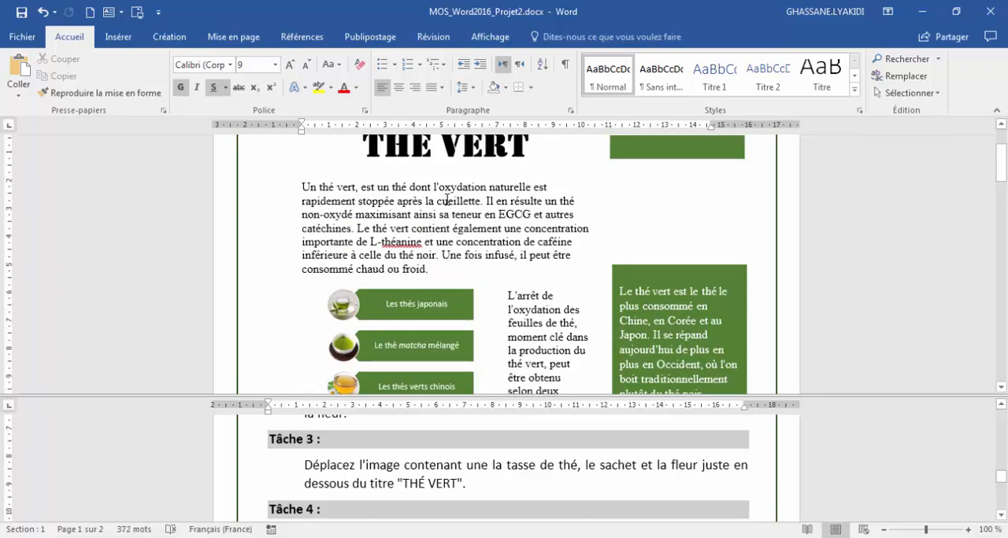
pyautogui.click(445, 172)
pyautogui.hotkey('ctrl', 'v')
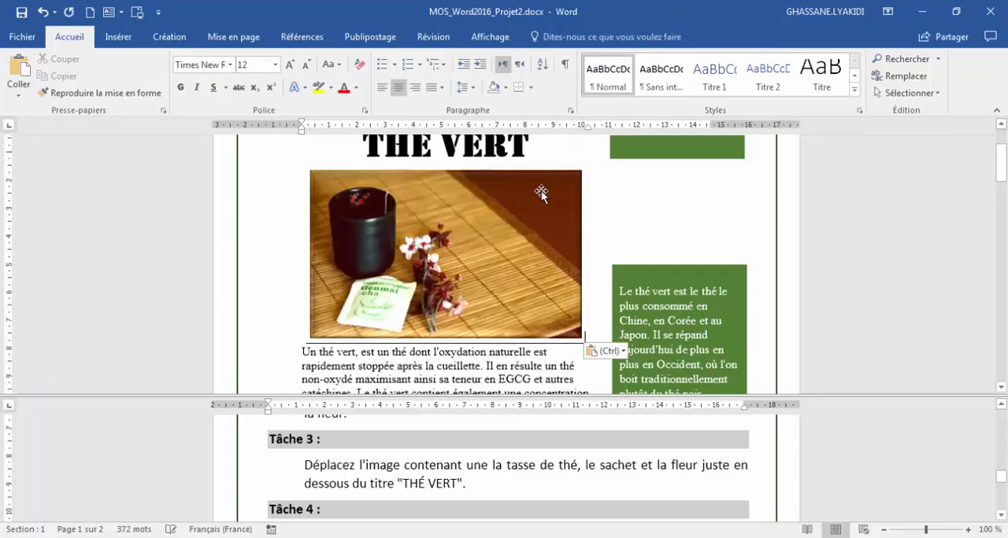
pyautogui.scroll(-8, 398, 386)
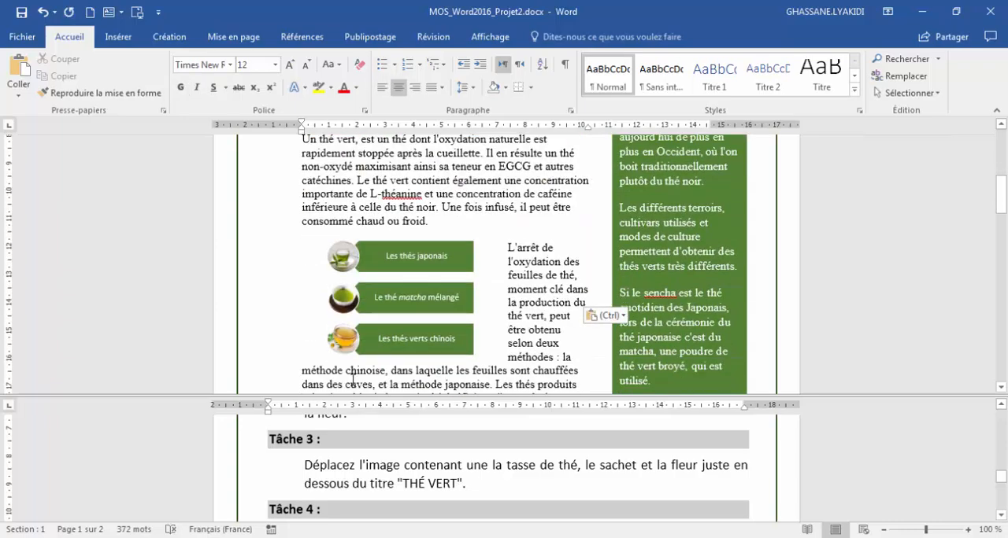
pyautogui.scroll(8, 352, 378)
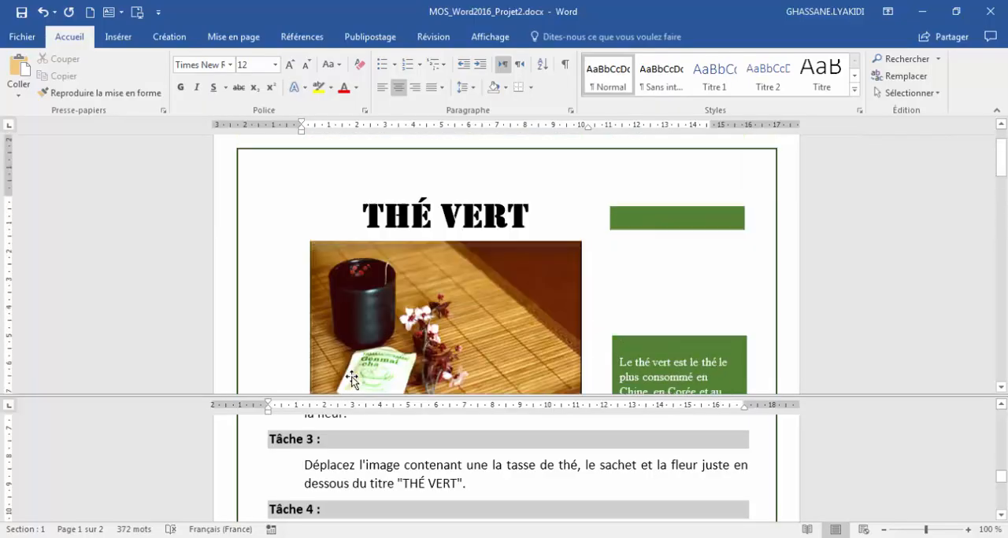
pyautogui.scroll(-3, 442, 315)
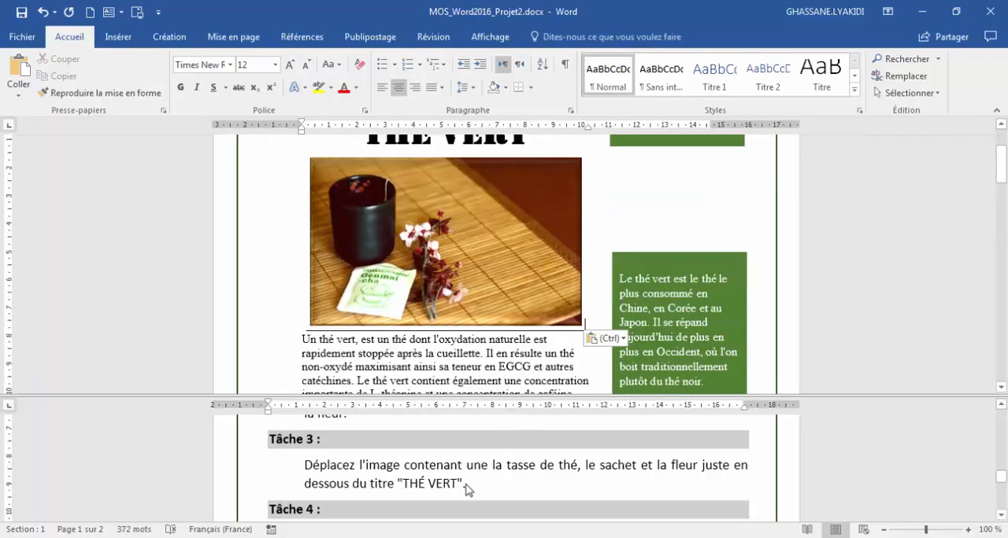
# Insert the image bol de thé vert.jpg from the objets_des_projets folder below the text in the green text box.
pyautogui.click(489, 482)
pyautogui.scroll(-2, 490, 483)
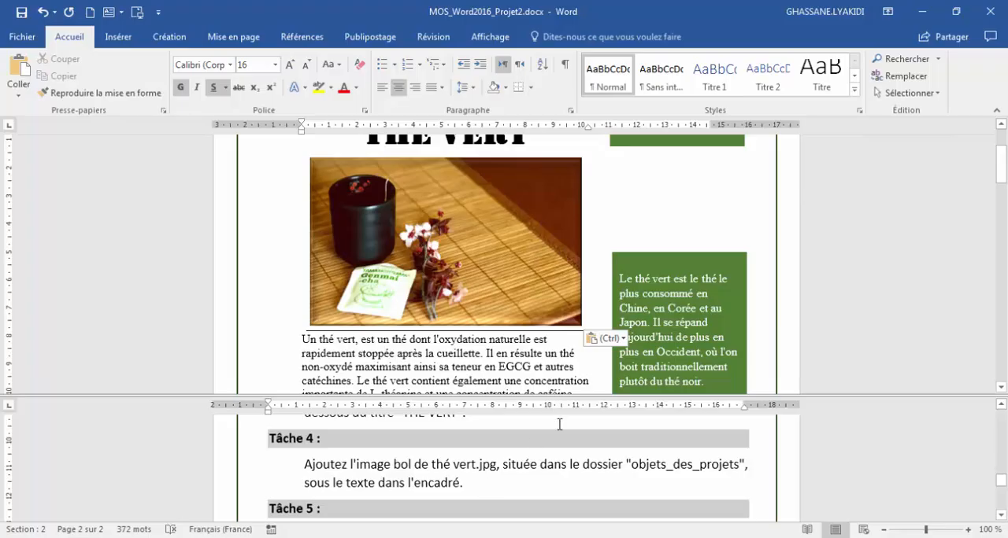
pyautogui.scroll(3, 695, 277)
pyautogui.scroll(-7, 695, 287)
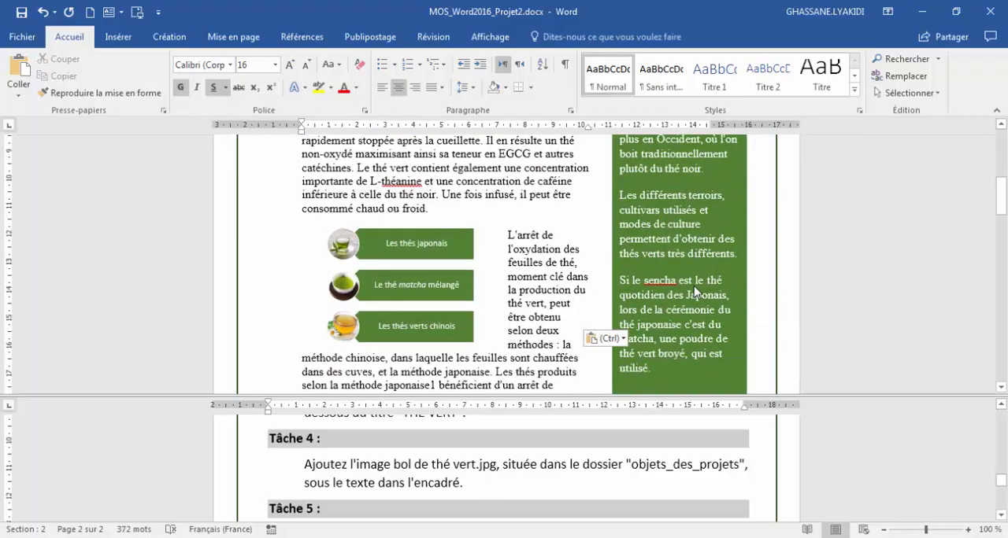
pyautogui.scroll(-3, 695, 292)
pyautogui.click(628, 250)
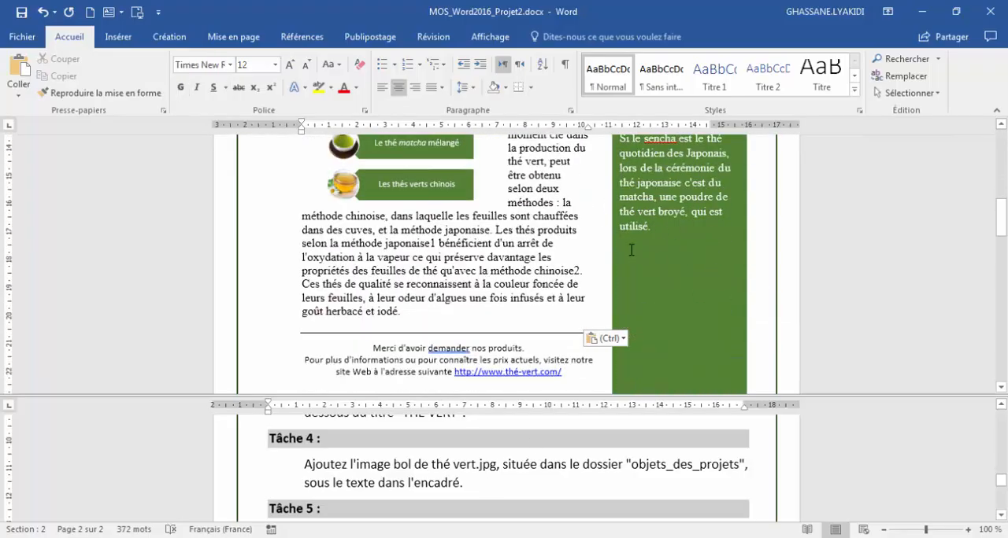
pyautogui.click(645, 264)
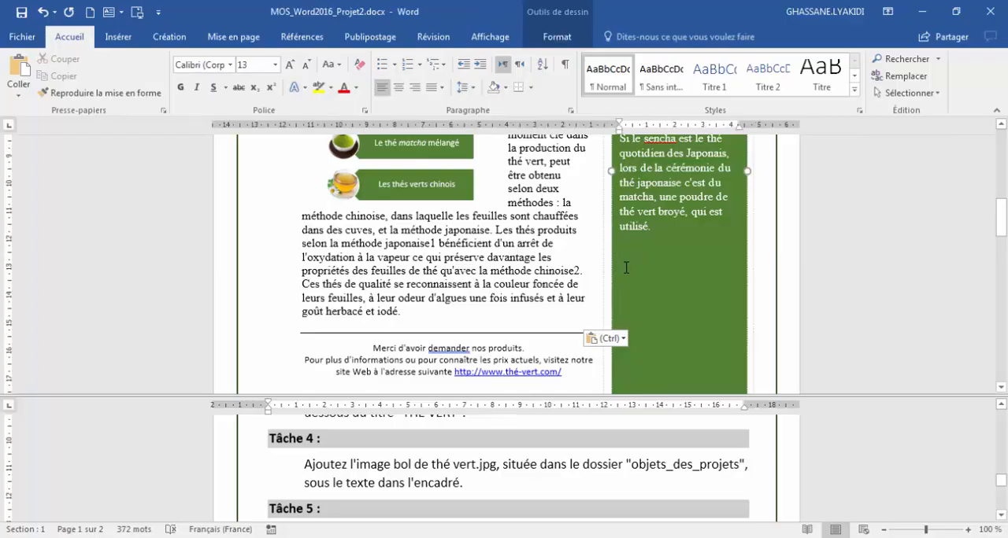
pyautogui.click(118, 36)
pyautogui.click(150, 84)
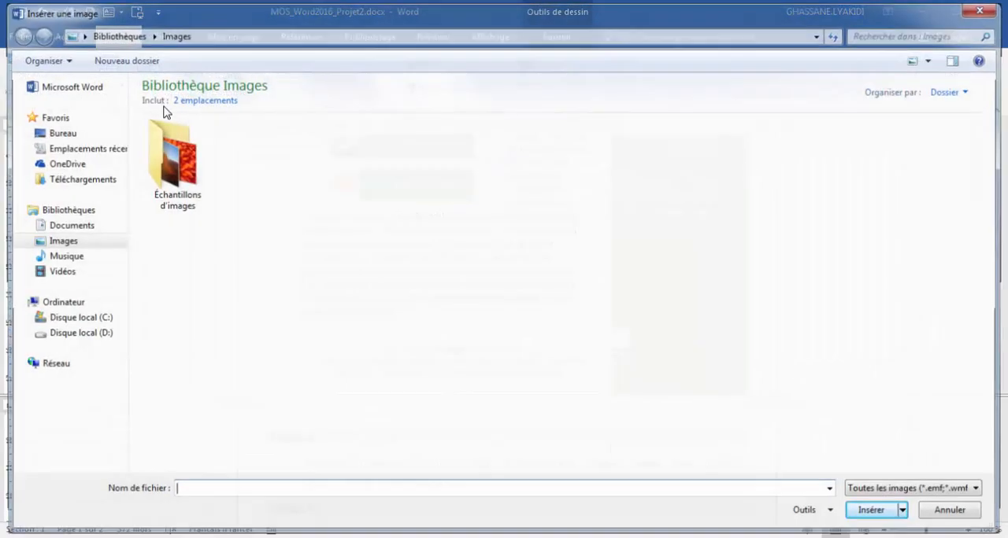
pyautogui.click(986, 9)
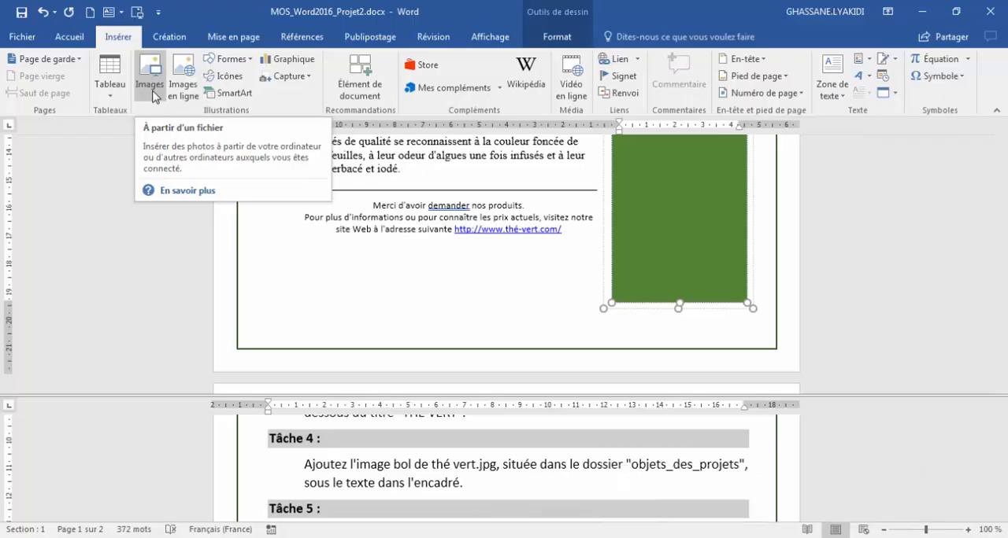
pyautogui.click(153, 94)
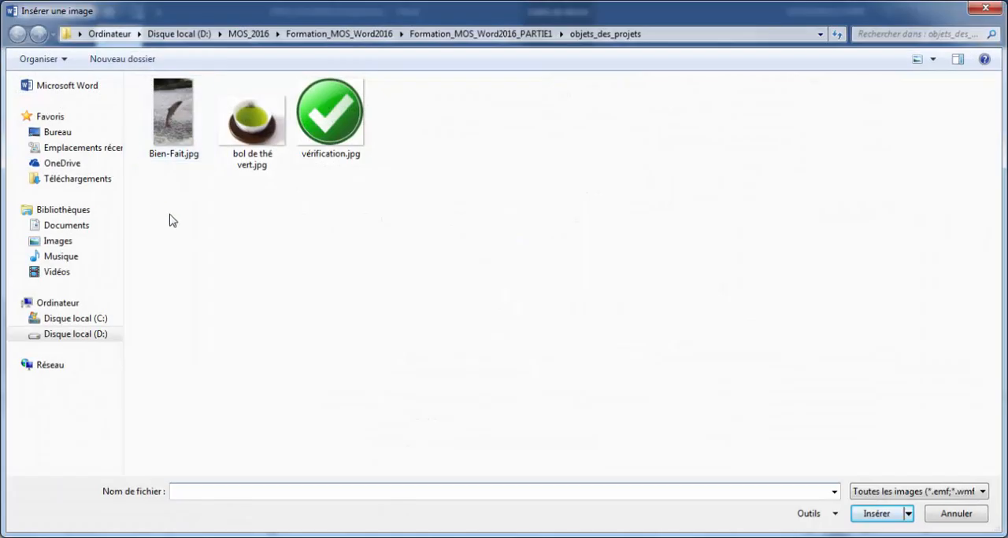
pyautogui.click(254, 149)
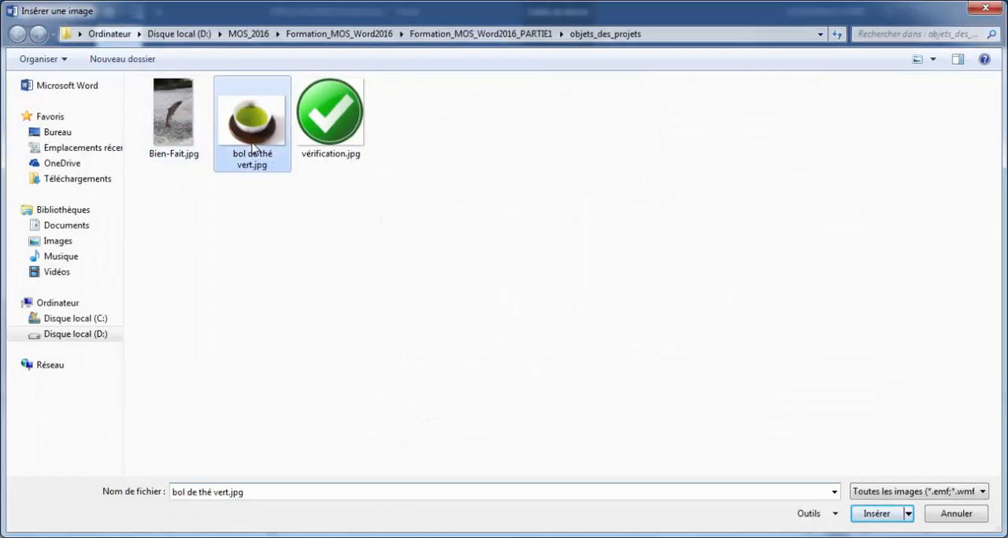
pyautogui.click(882, 514)
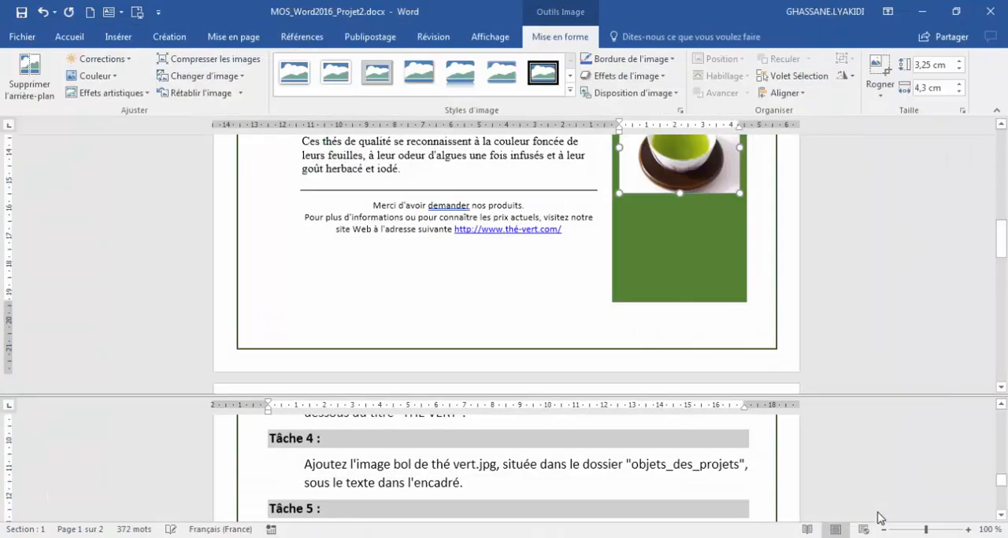
# Reorder the SmartArt graphic by moving "Le thé matcha mélangé" down one place, below "Les thés verts chinois".
pyautogui.click(513, 489)
pyautogui.scroll(-2, 512, 484)
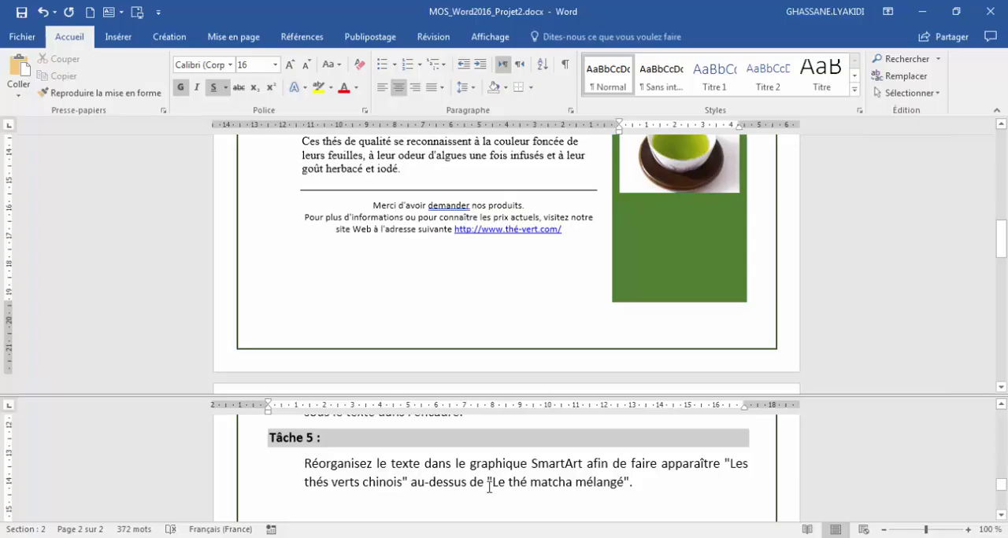
pyautogui.click(484, 266)
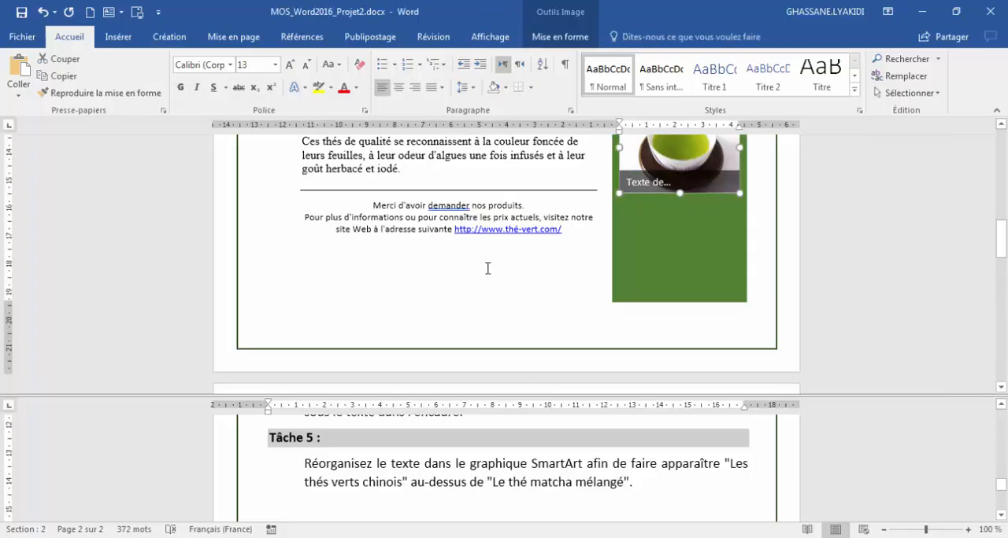
pyautogui.scroll(6, 488, 283)
pyautogui.click(492, 173)
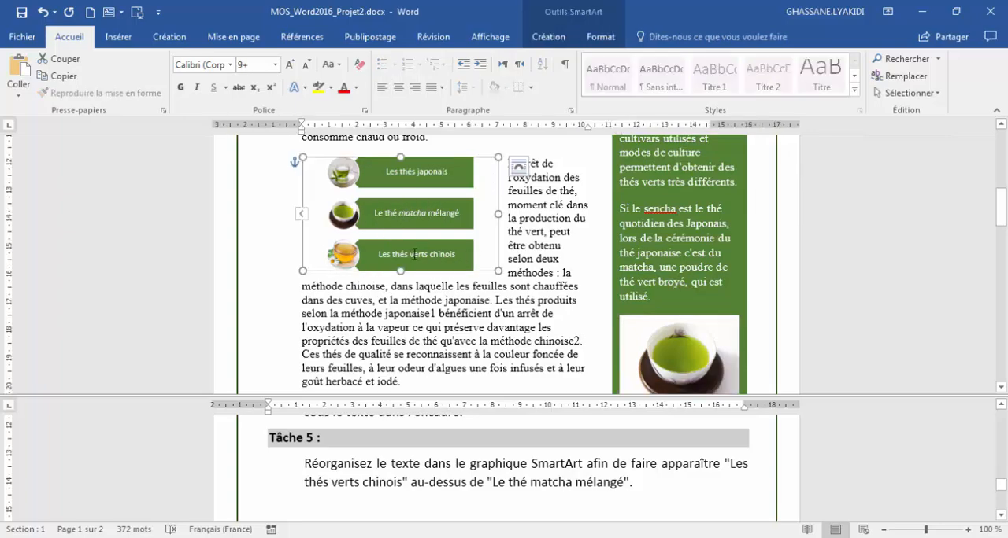
pyautogui.click(301, 215)
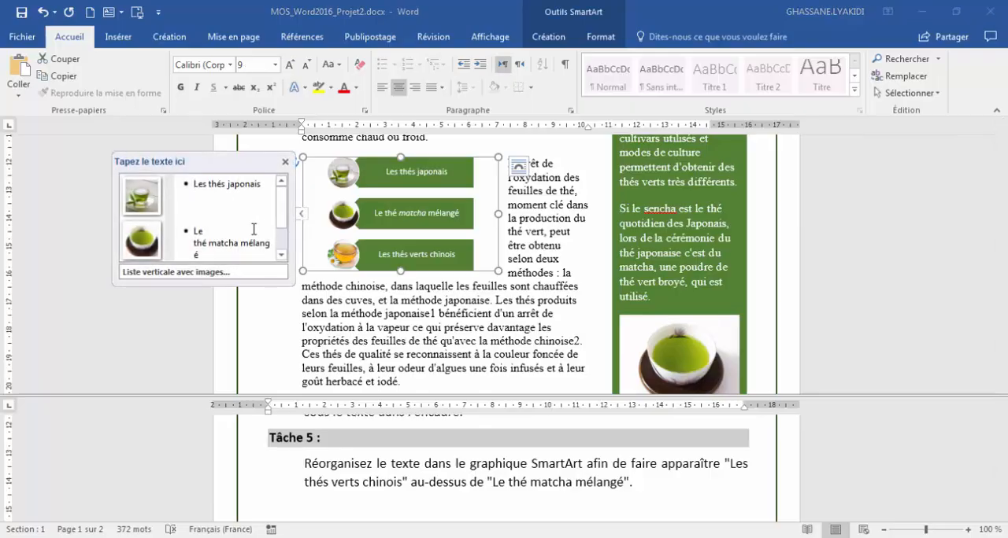
pyautogui.scroll(-2, 287, 227)
pyautogui.moveTo(285, 223); pyautogui.dragTo(284, 234)
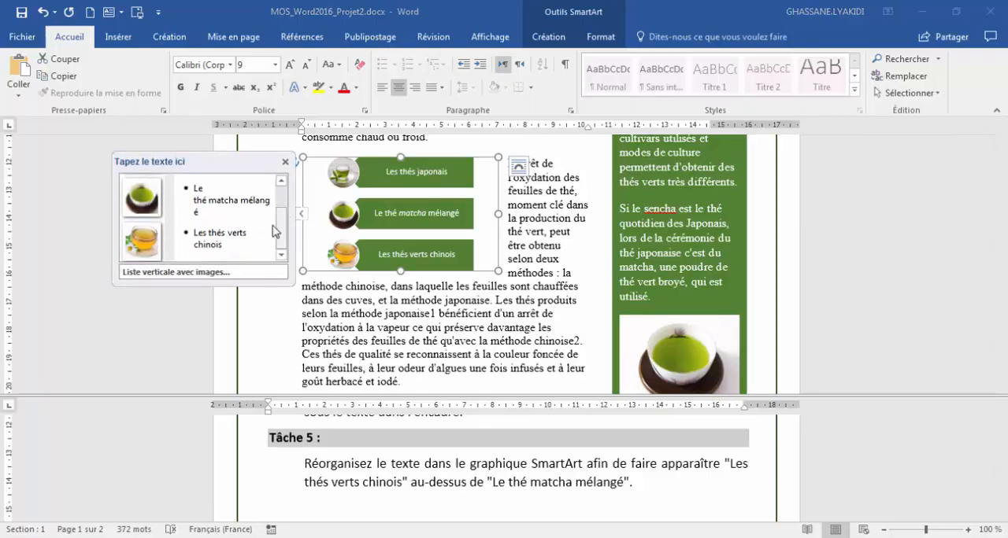
pyautogui.click(214, 193)
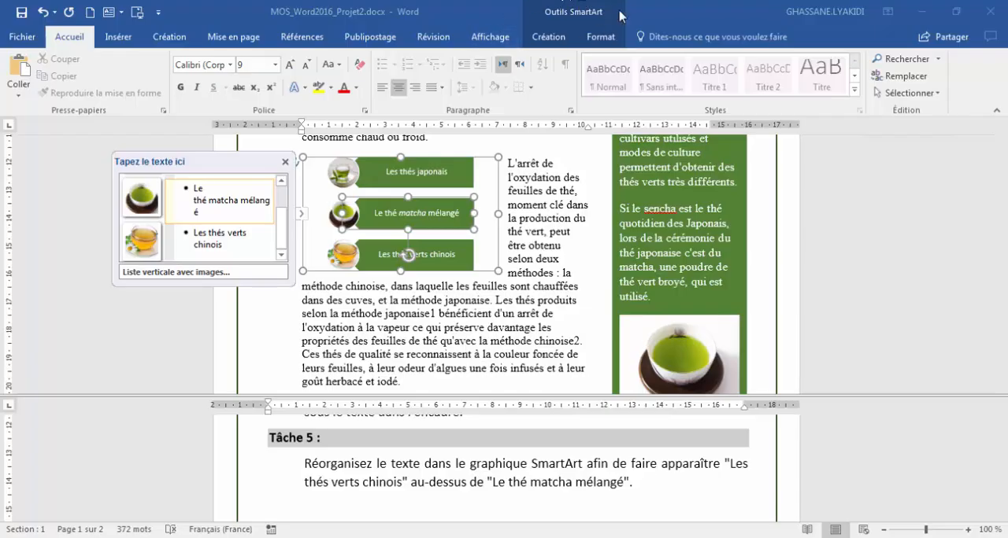
pyautogui.click(555, 38)
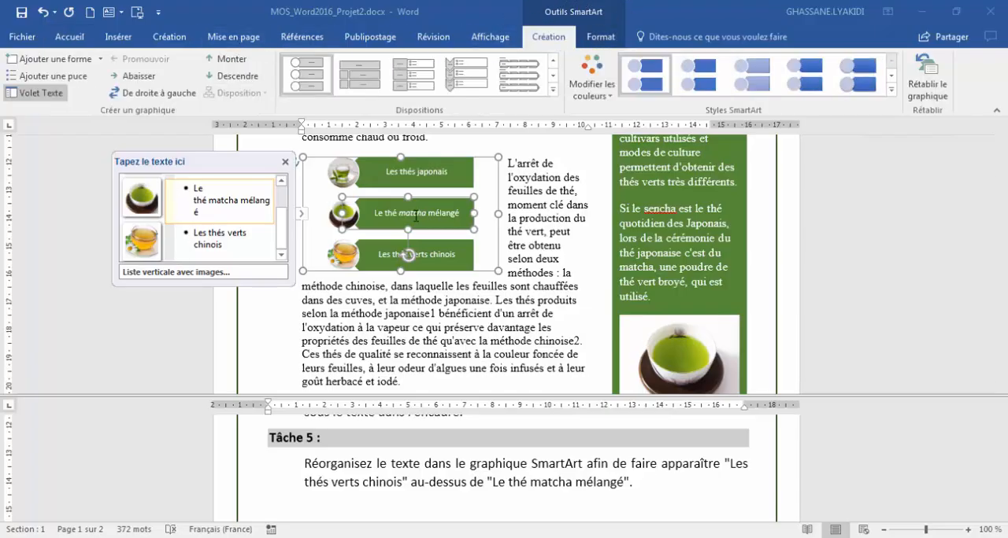
pyautogui.click(285, 161)
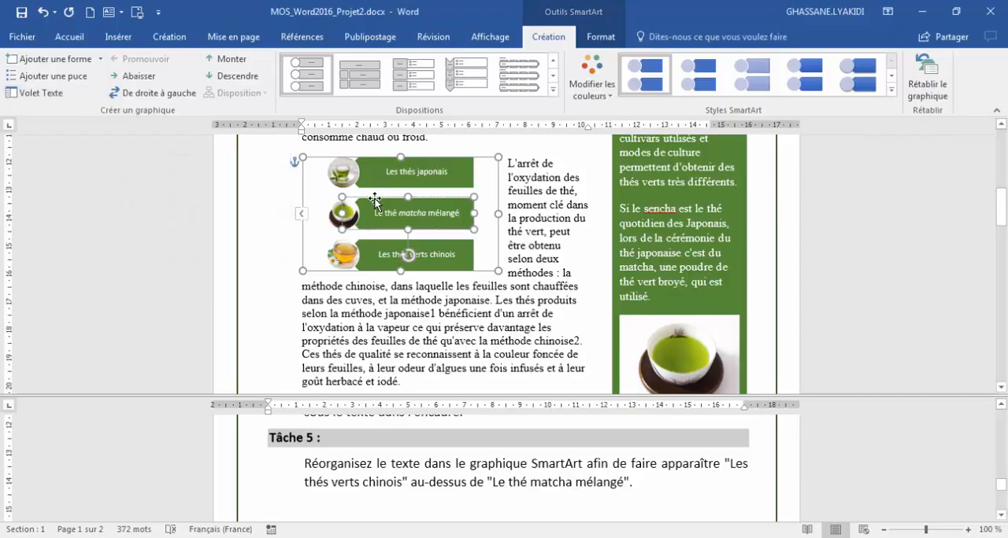
pyautogui.click(232, 76)
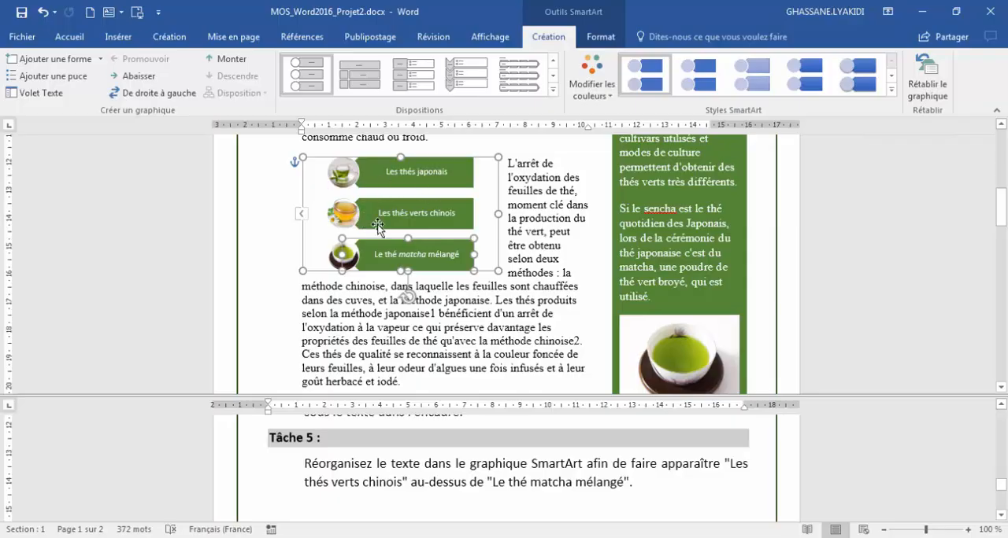
# Move "Le thé matcha mélangé" back up one place in the SmartArt and down again, and leave the graphic.
pyautogui.click(227, 63)
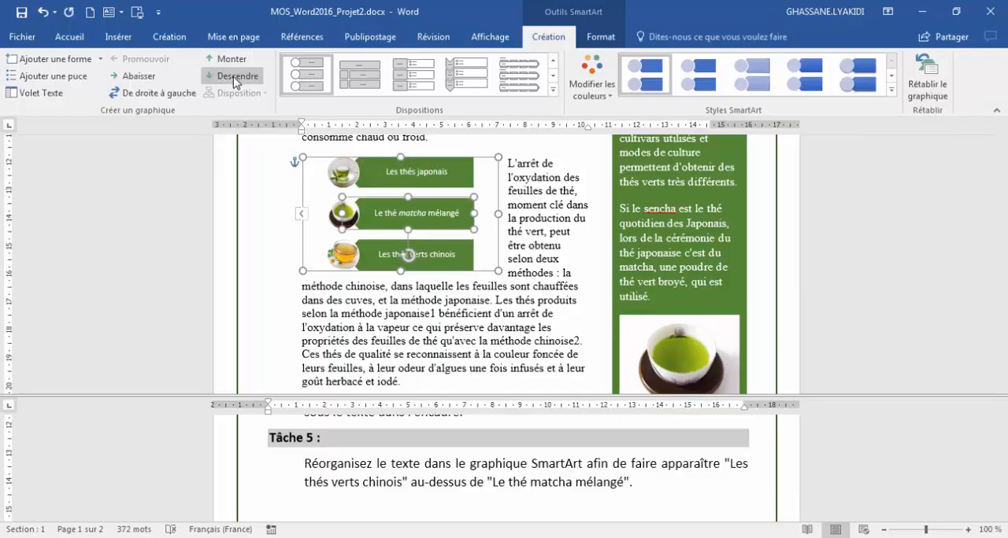
pyautogui.click(230, 76)
pyautogui.click(446, 470)
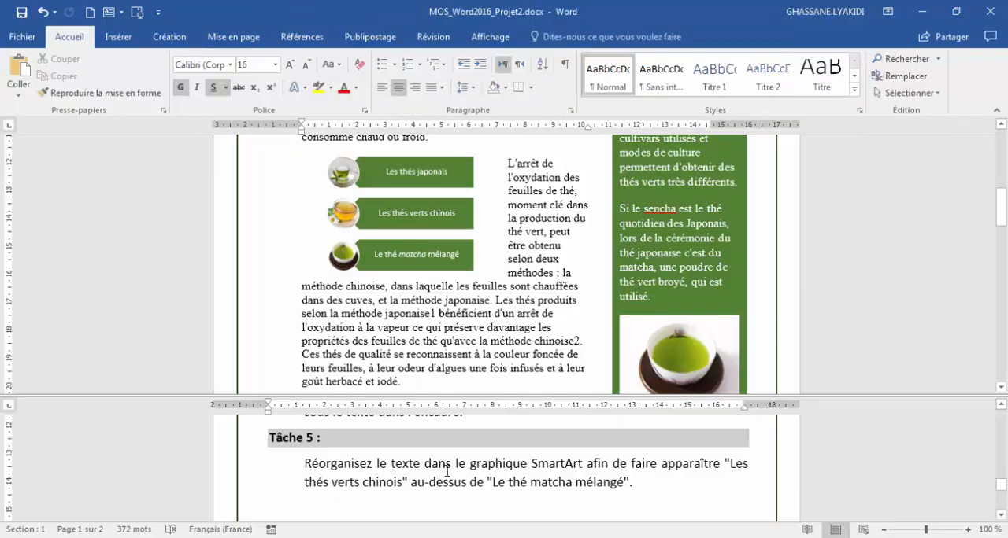